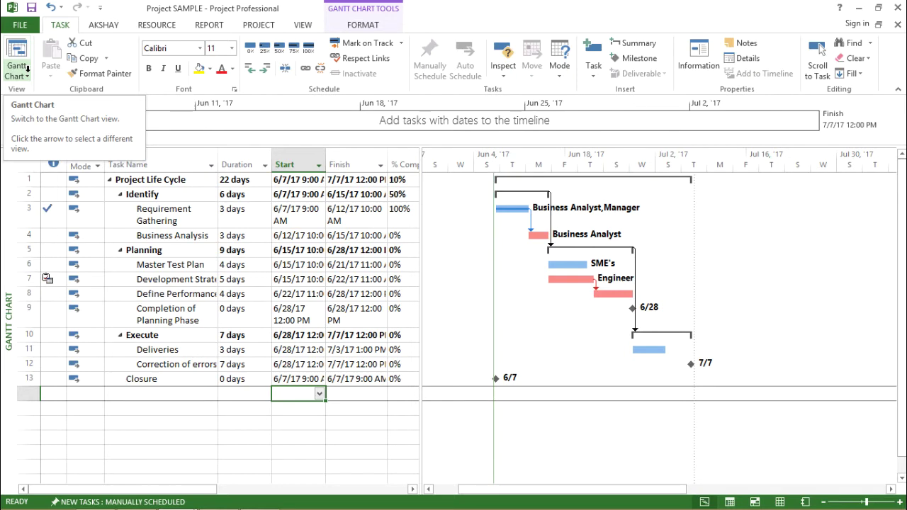
Step: Switch to the Calendar view and browse the month layout from June to August 2017 and back to June
left_click(28, 69)
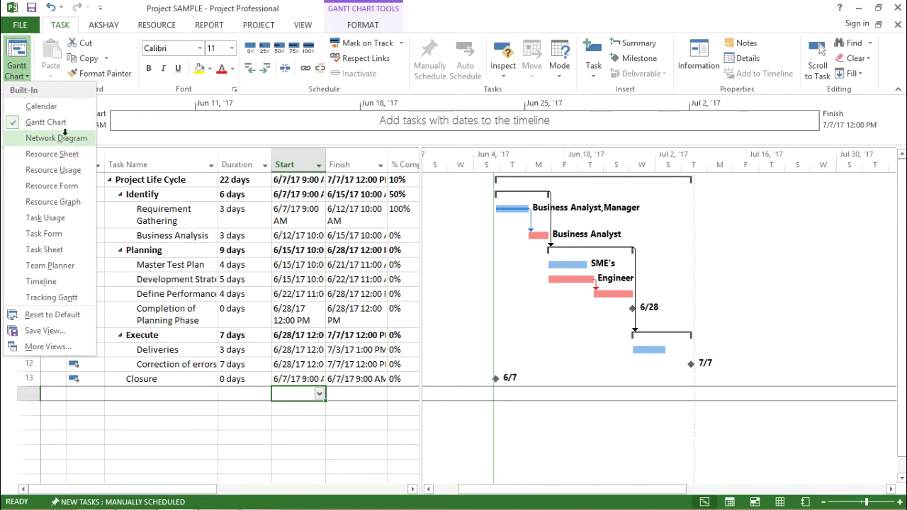
left_click(41, 105)
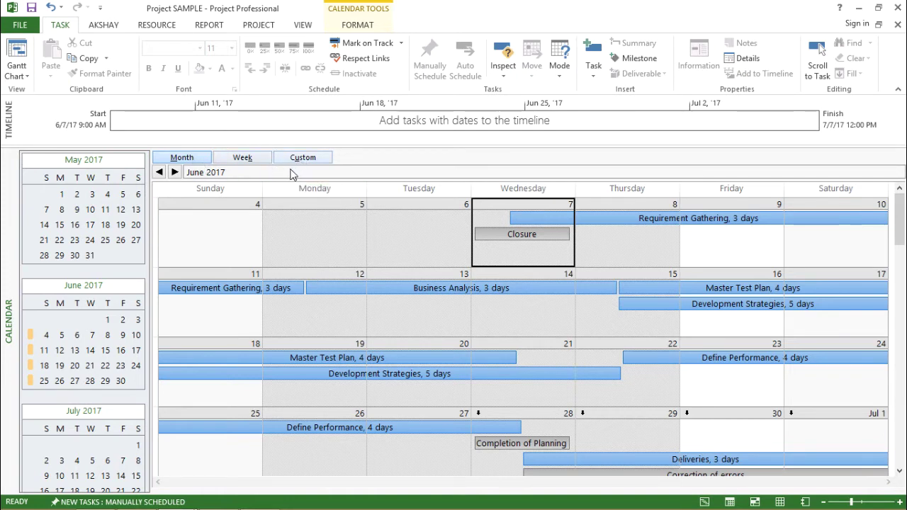
left_click(183, 159)
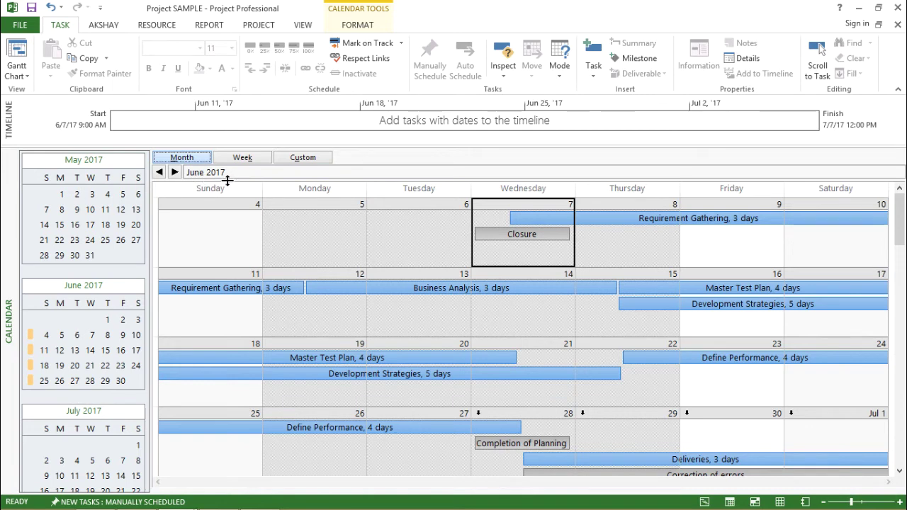
left_click(175, 171)
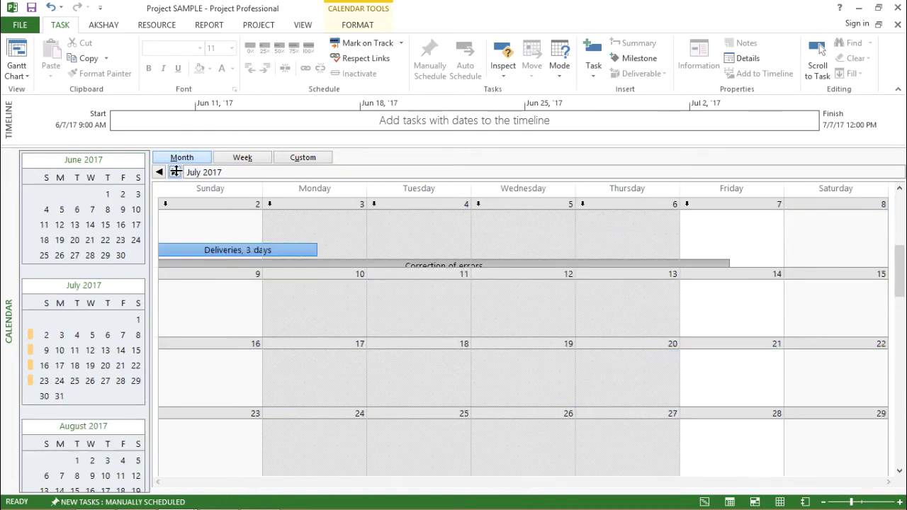
left_click(175, 171)
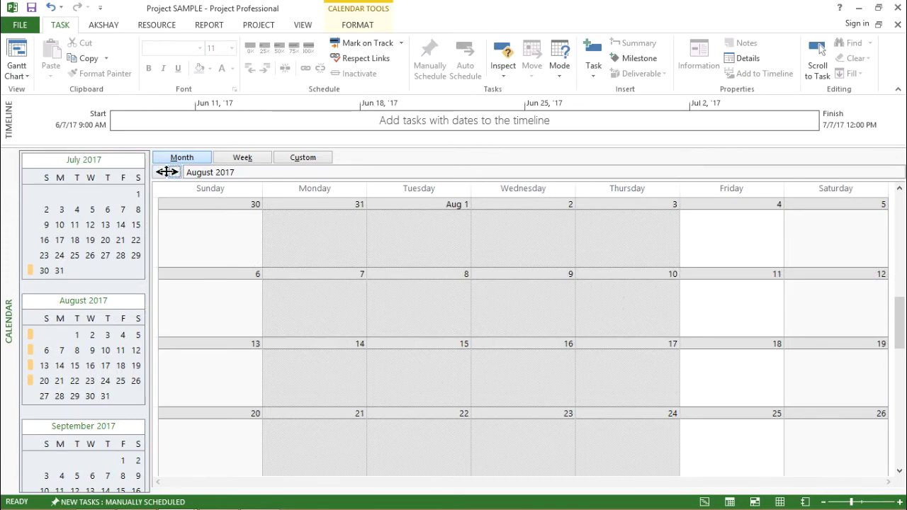
left_click(161, 171)
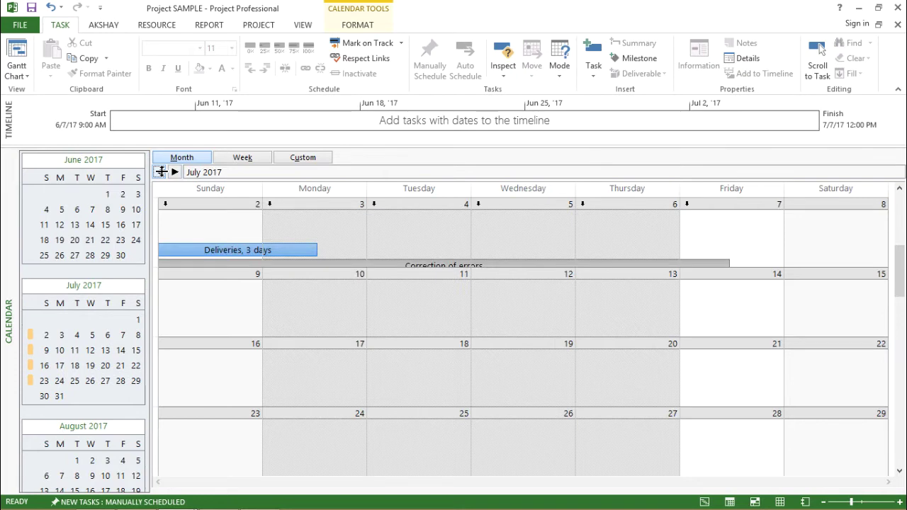
left_click(162, 172)
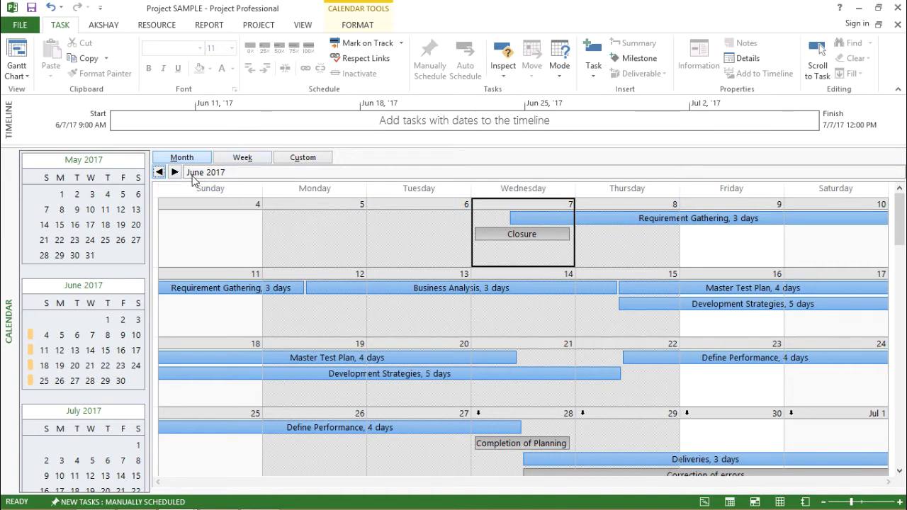
Step: Show the calendar by week and look through the weeks from June 4 to early July 2017 and back
left_click(237, 158)
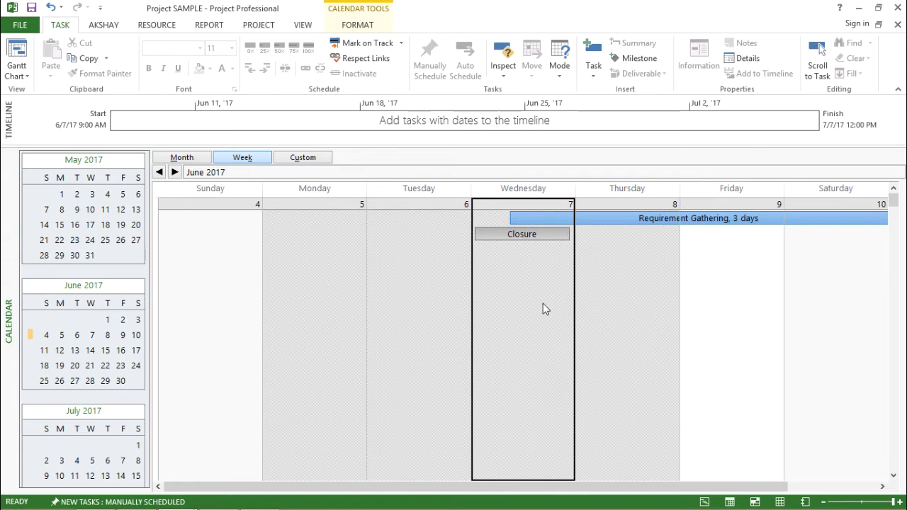
scroll(546, 305, "down", 2)
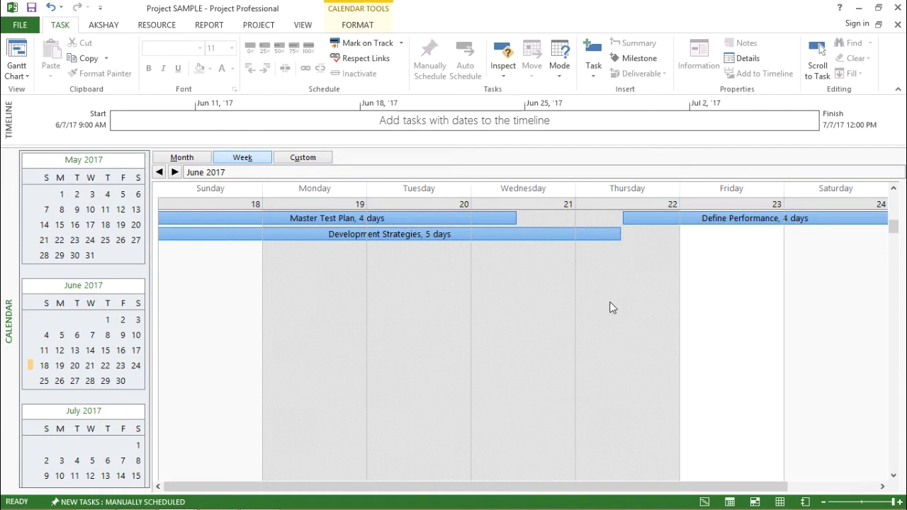
scroll(604, 304, "down", 4)
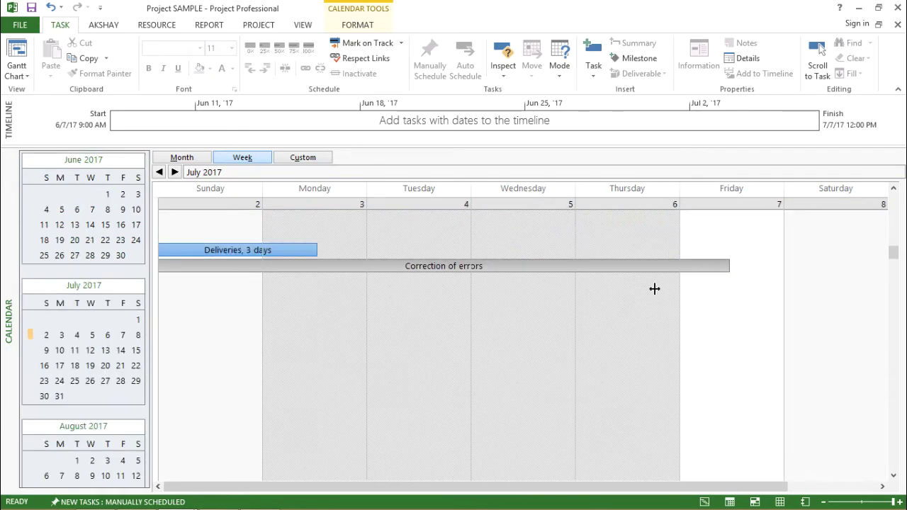
scroll(730, 301, "up", 6)
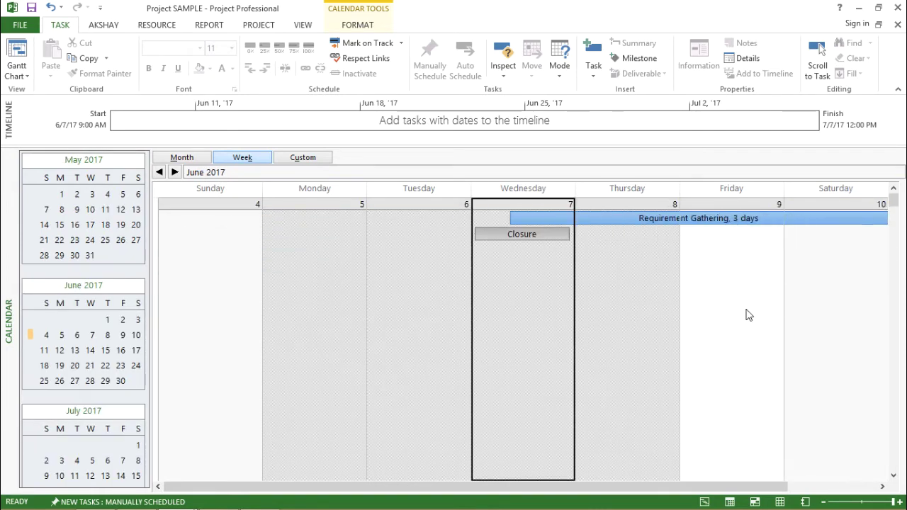
Step: Return to the month layout, jump to the week of June 18, 2017, and go back to the start of June
left_click(187, 156)
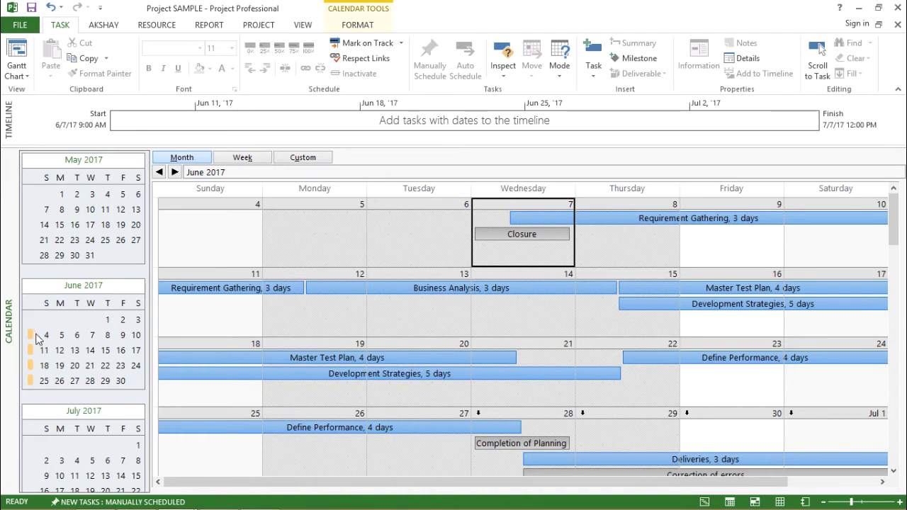
left_click(48, 364)
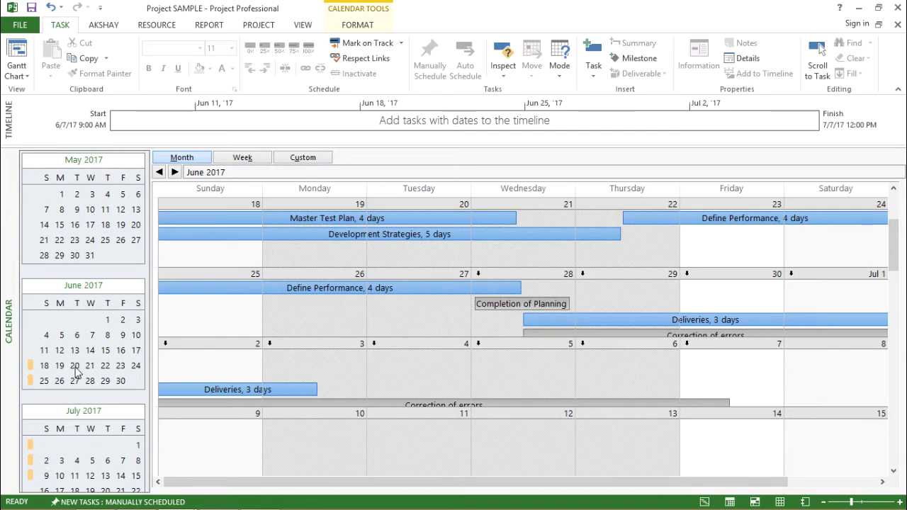
scroll(275, 336, "up", 2)
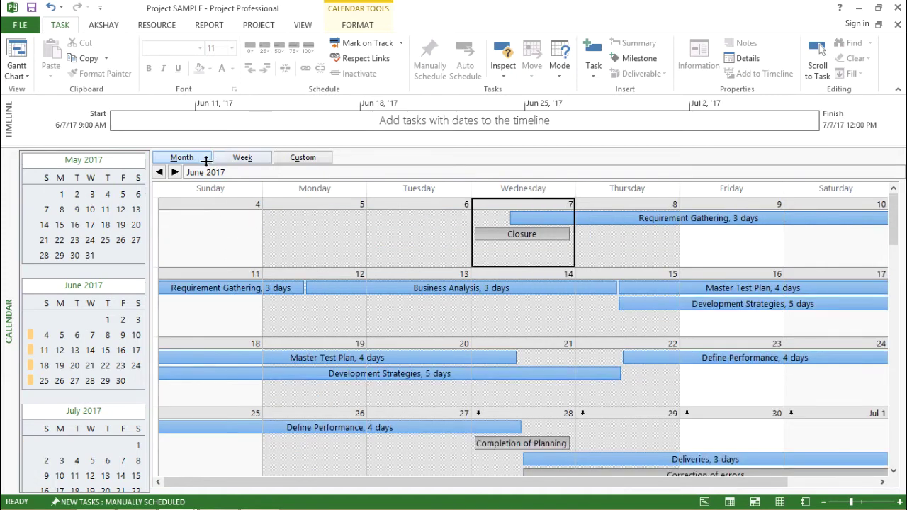
Step: Set a custom calendar display range from 6/7/17 to 7/28/17
left_click(297, 159)
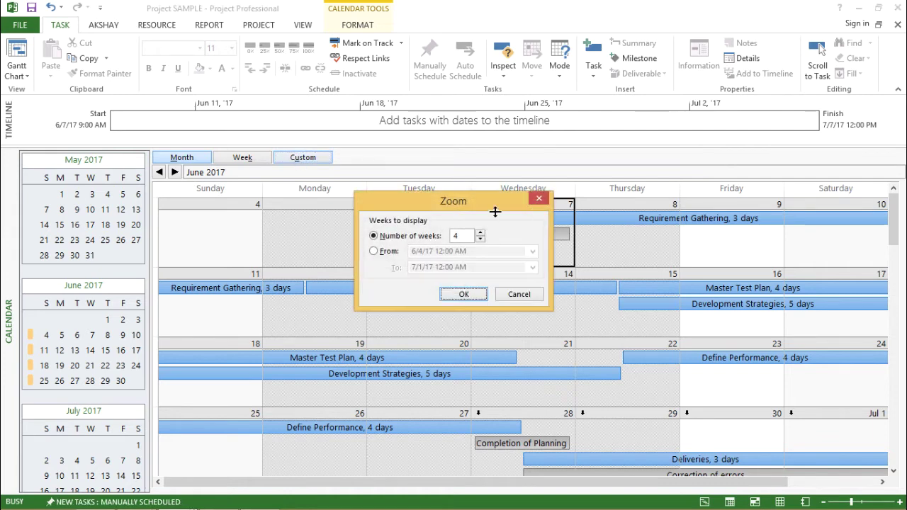
left_click_drag(471, 203, 459, 171)
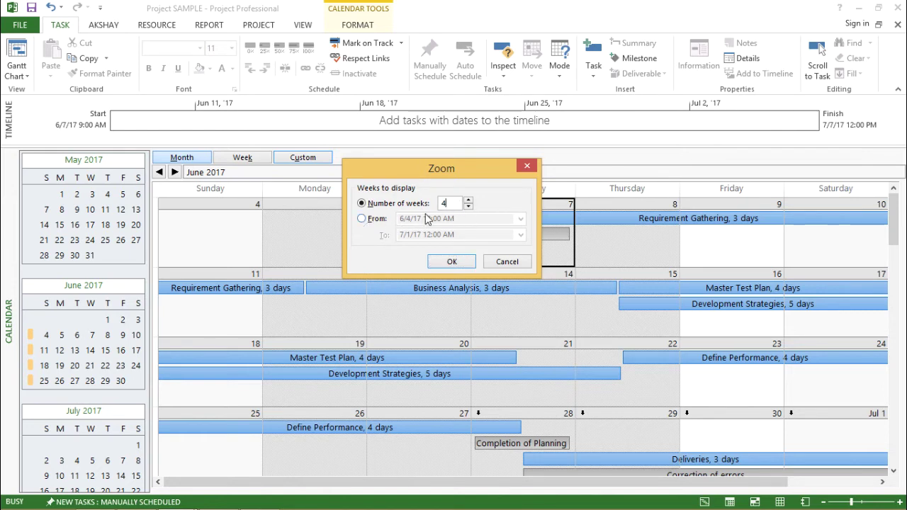
left_click(377, 221)
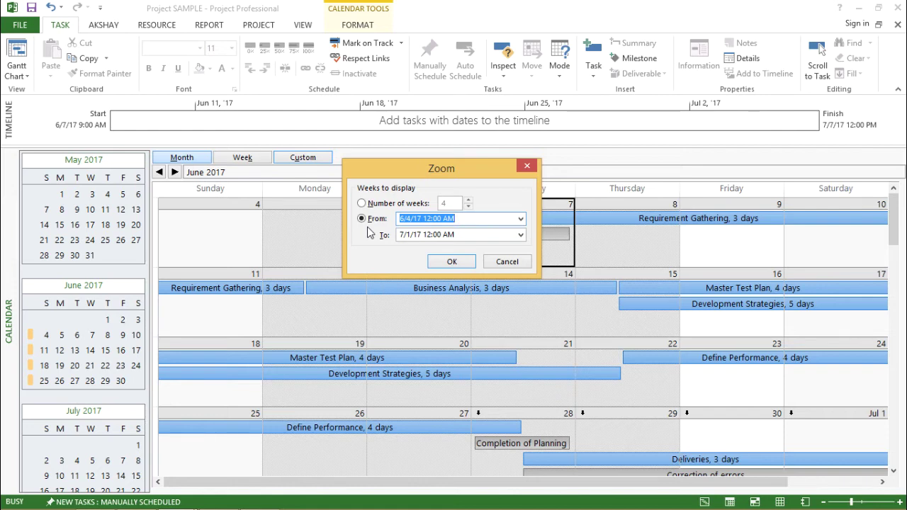
left_click(521, 218)
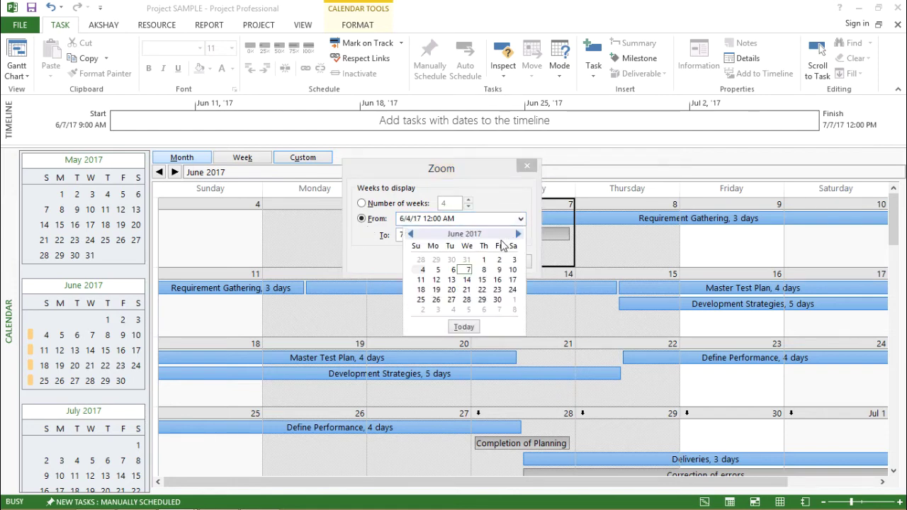
left_click(468, 270)
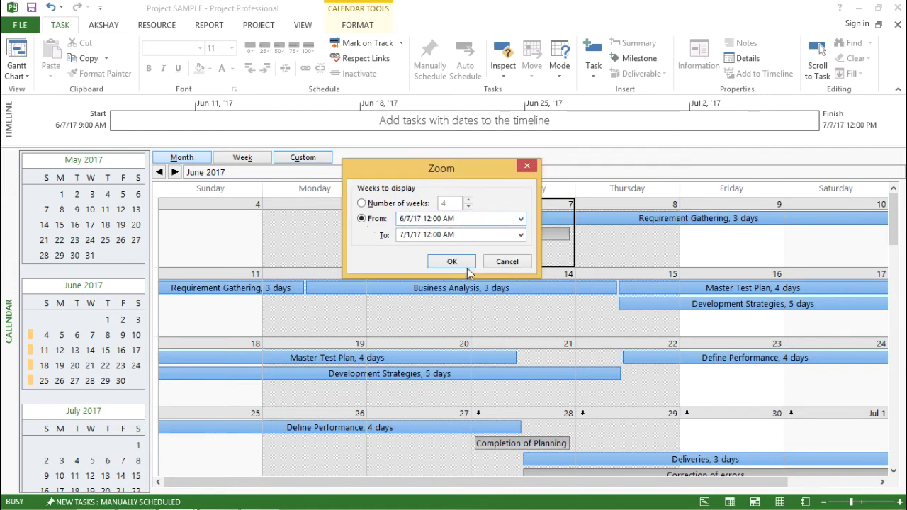
left_click(521, 236)
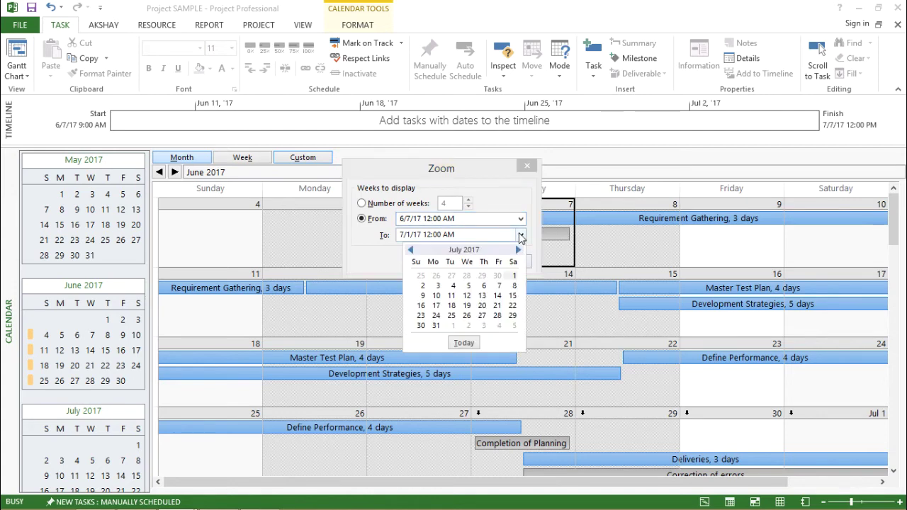
left_click(497, 316)
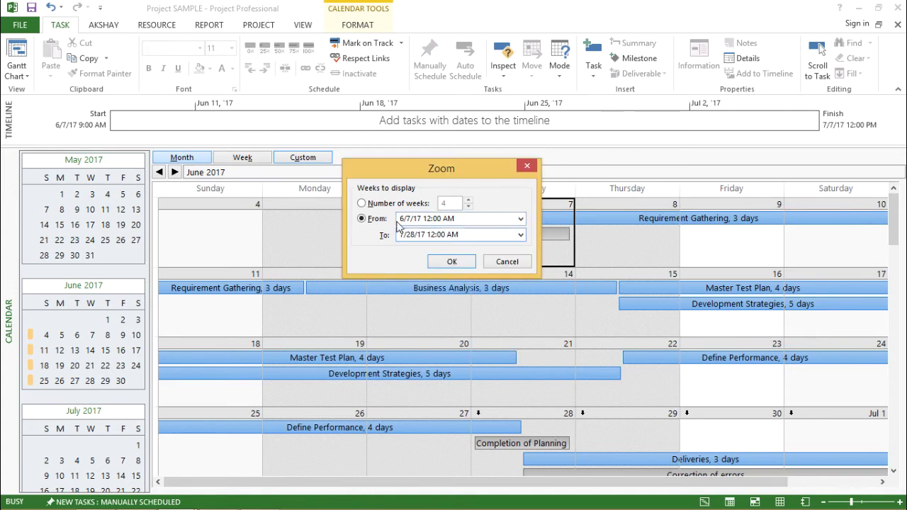
left_click(452, 262)
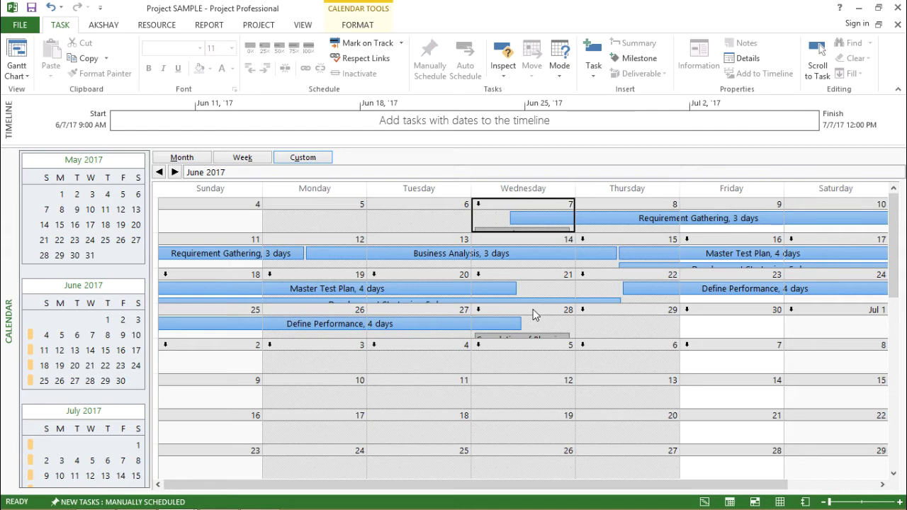
Step: Return to the Gantt Chart view with the task table widened to fit the % Complete column, and select the Completion of Planning Phase task
left_click(17, 71)
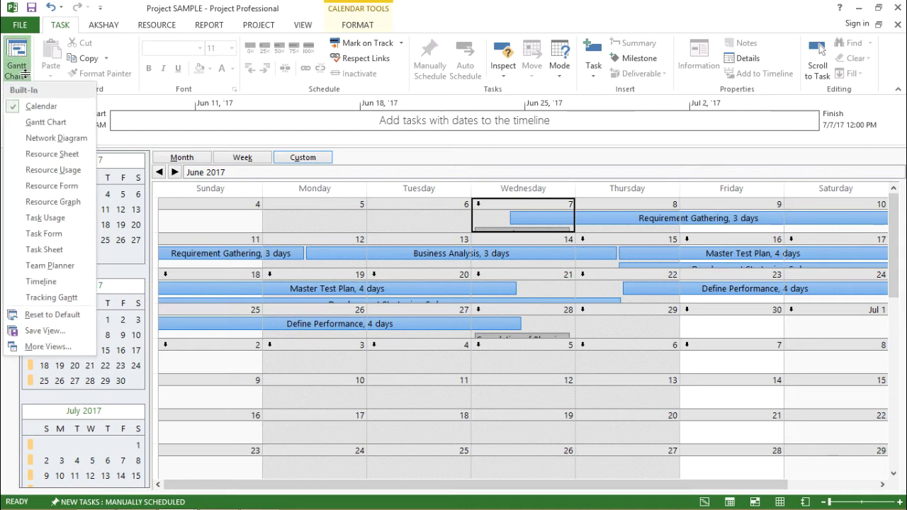
left_click(47, 122)
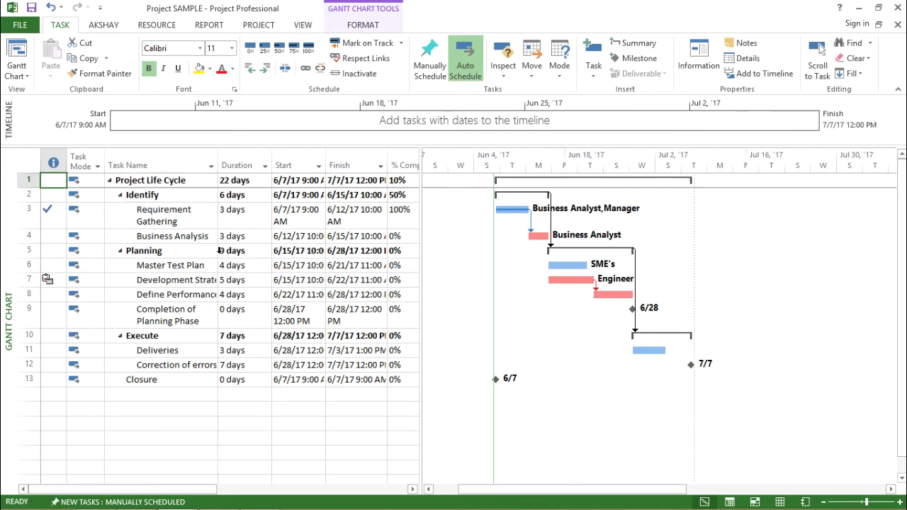
left_click(213, 399)
left_click(235, 224)
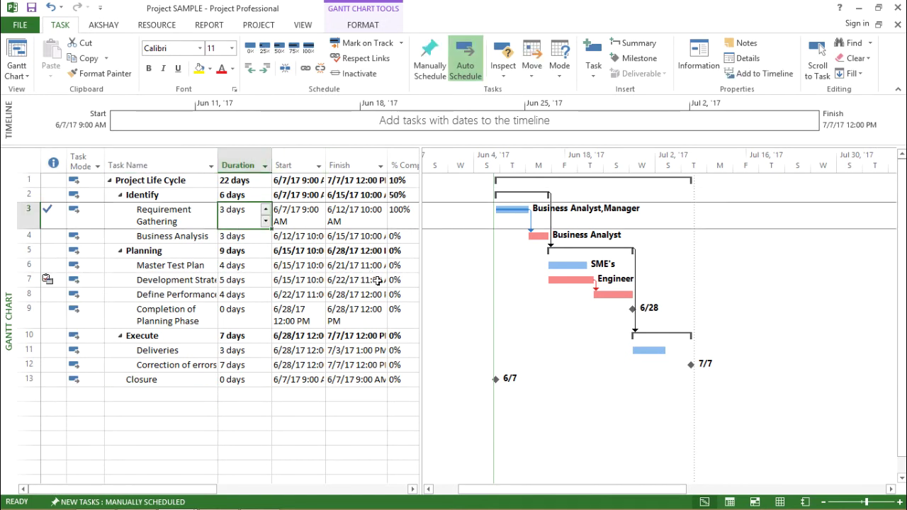
left_click_drag(420, 324, 462, 326)
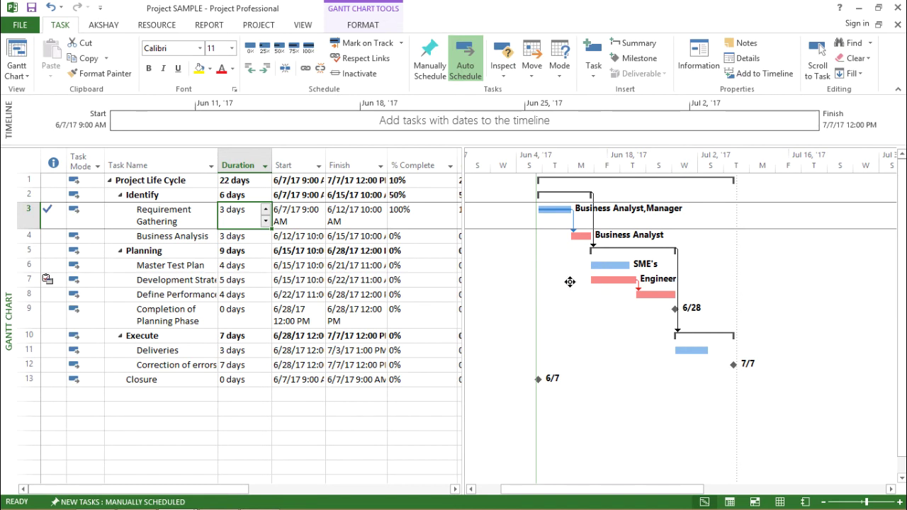
left_click(614, 265)
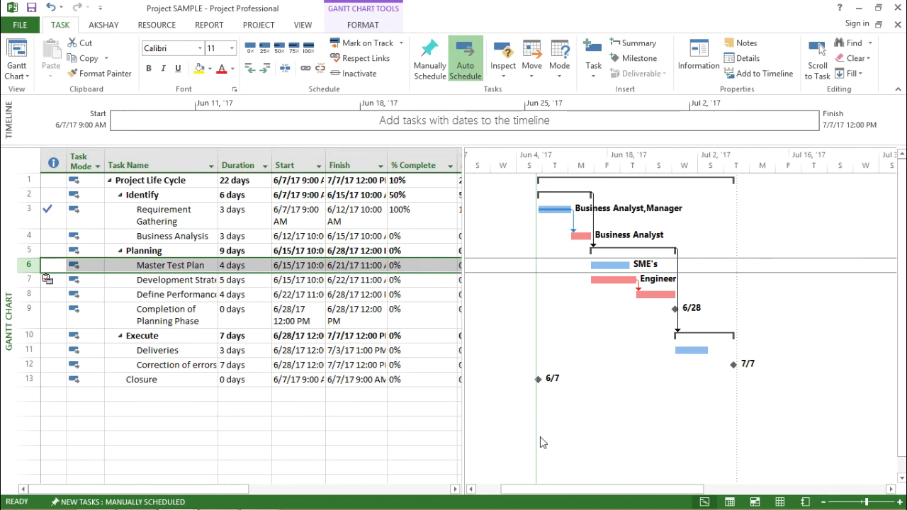
left_click(159, 316)
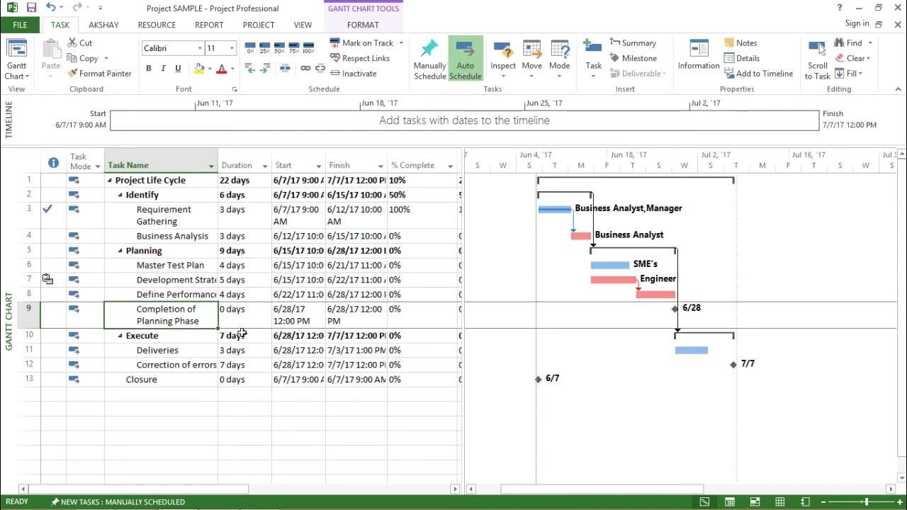
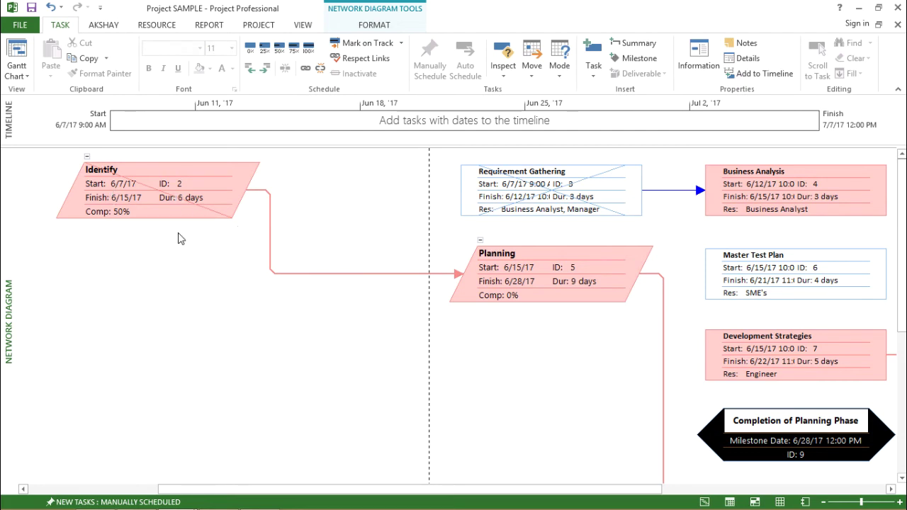
Step: Examine the Project Life Cycle box and the Planning box's start, finish, duration, ID and completion fields in the network diagram
left_click_drag(425, 489, 249, 505)
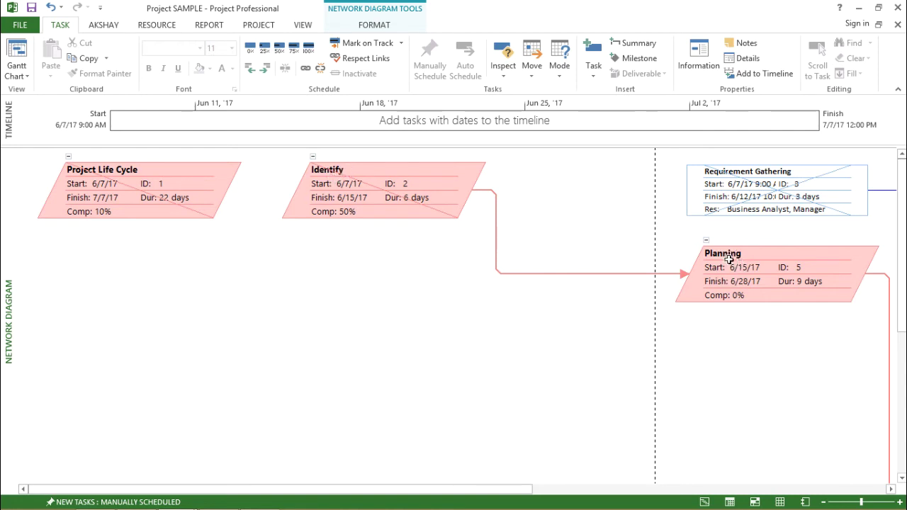
left_click(161, 184)
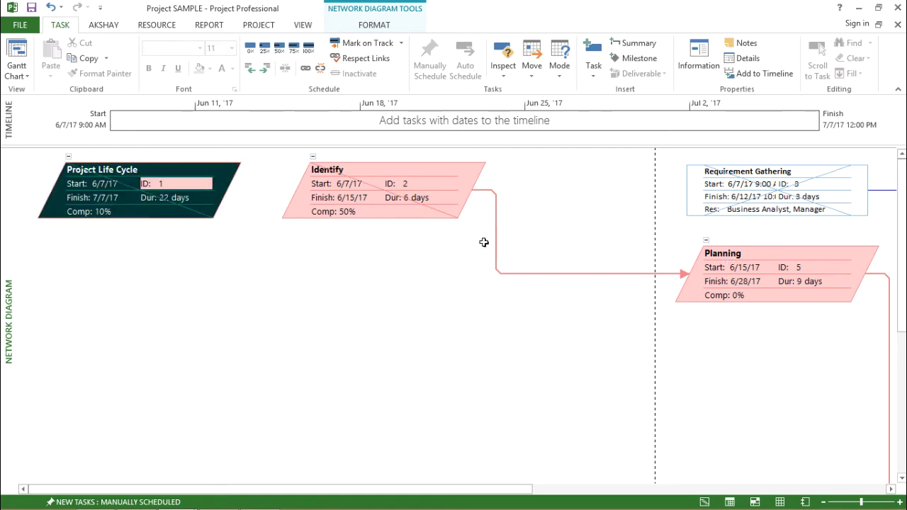
left_click(734, 268)
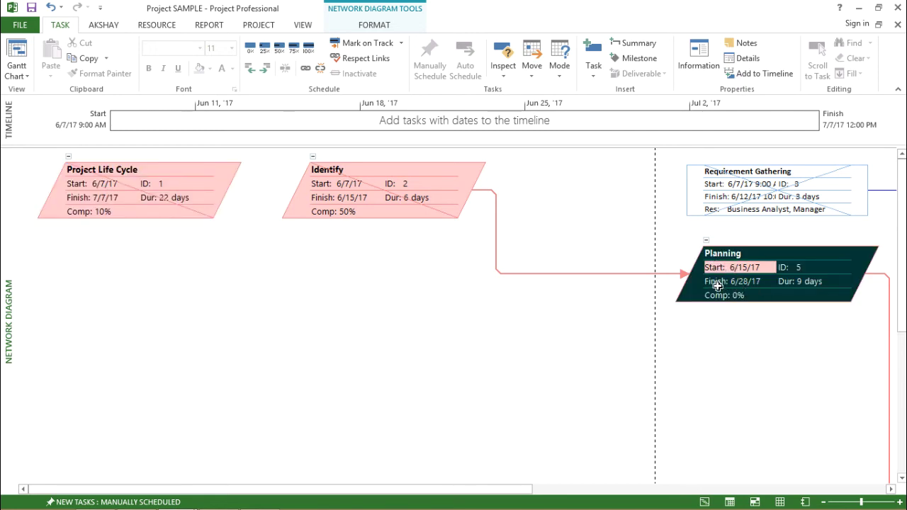
left_click(719, 284)
left_click(817, 282)
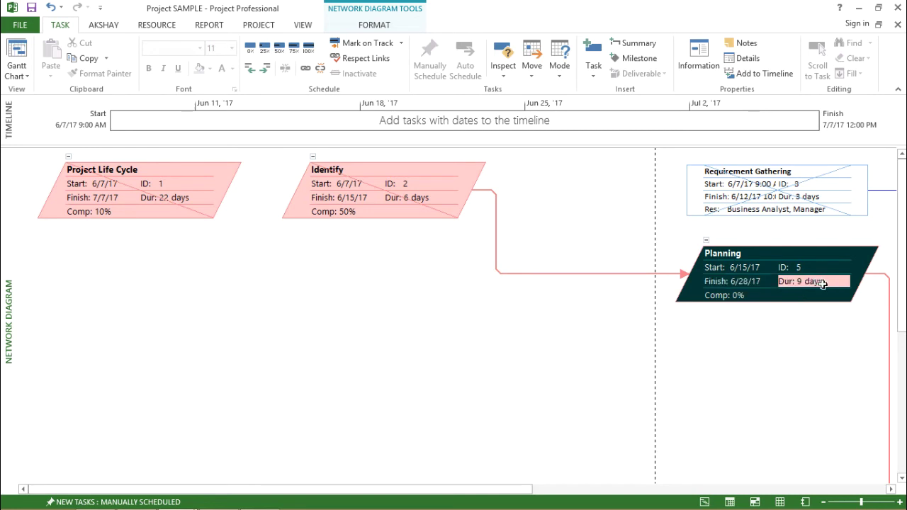
left_click(820, 267)
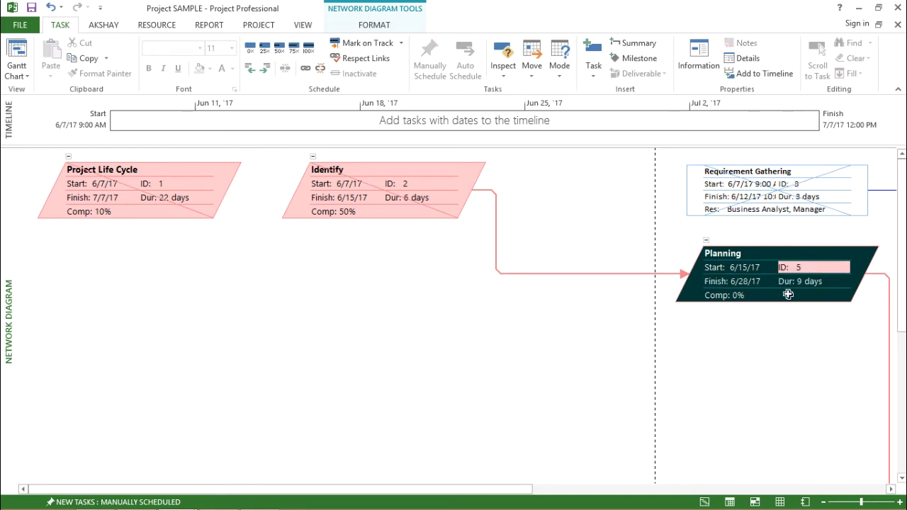
left_click(731, 293)
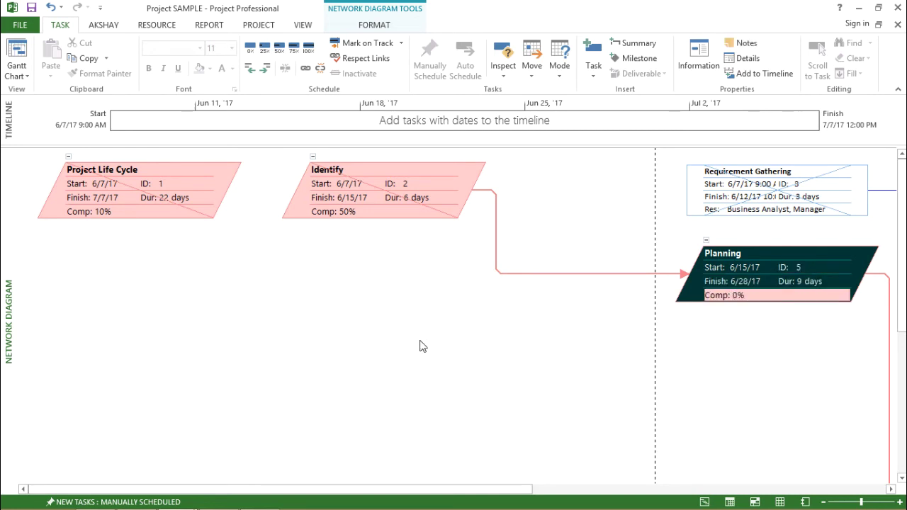
Step: Check the start, duration and ID fields of the Project Life Cycle box in the network diagram
left_click(107, 186)
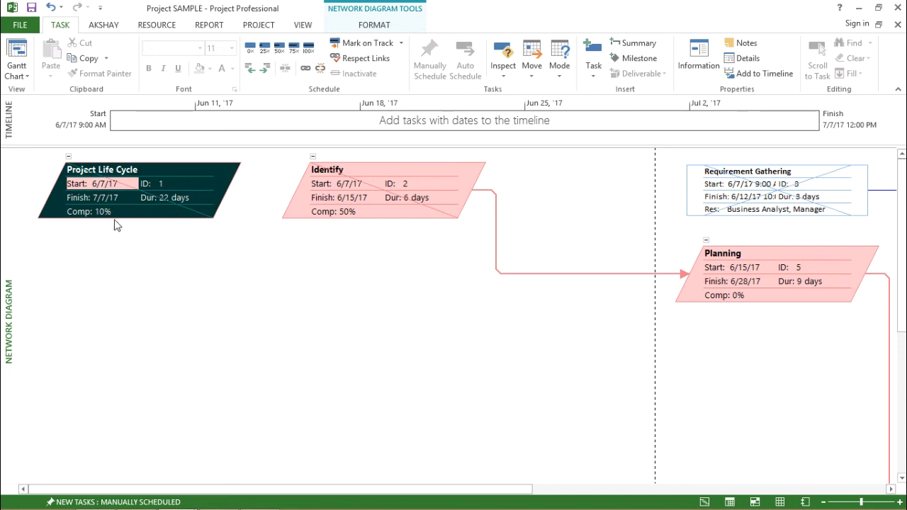
left_click(178, 199)
left_click(178, 186)
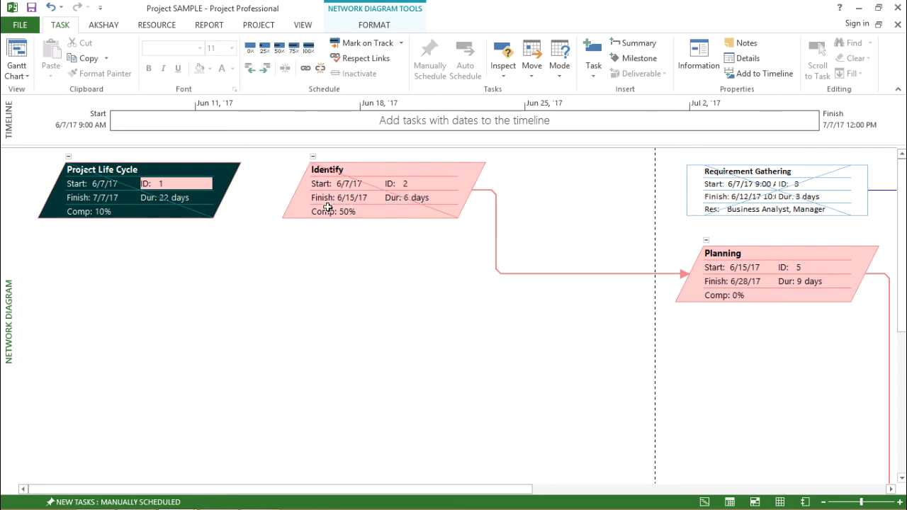
Step: Collapse and re-expand the Identify summary task twice to compare the diagram with and without its subtasks
left_click(312, 158)
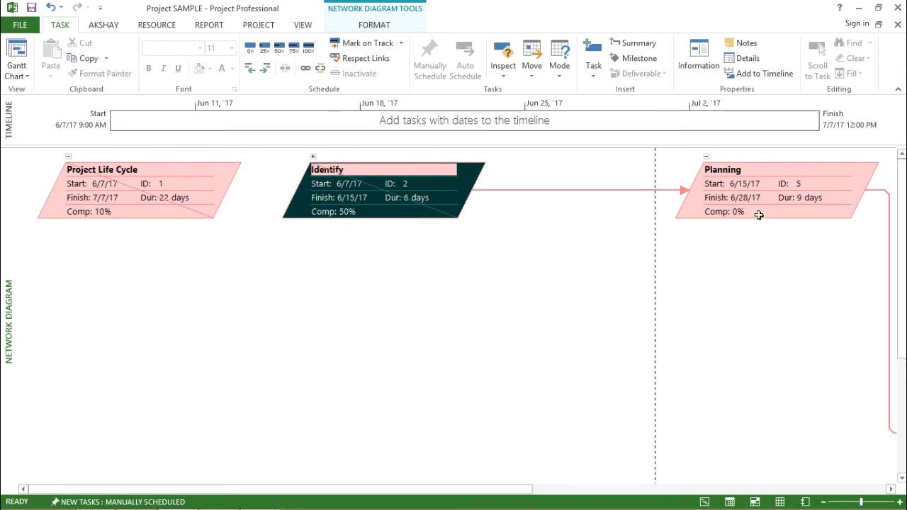
left_click(313, 158)
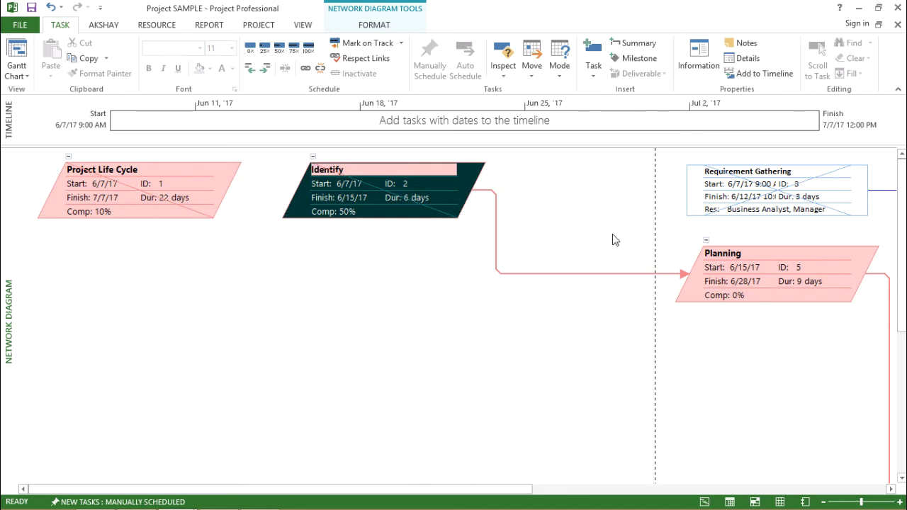
scroll(708, 354, "right", 2)
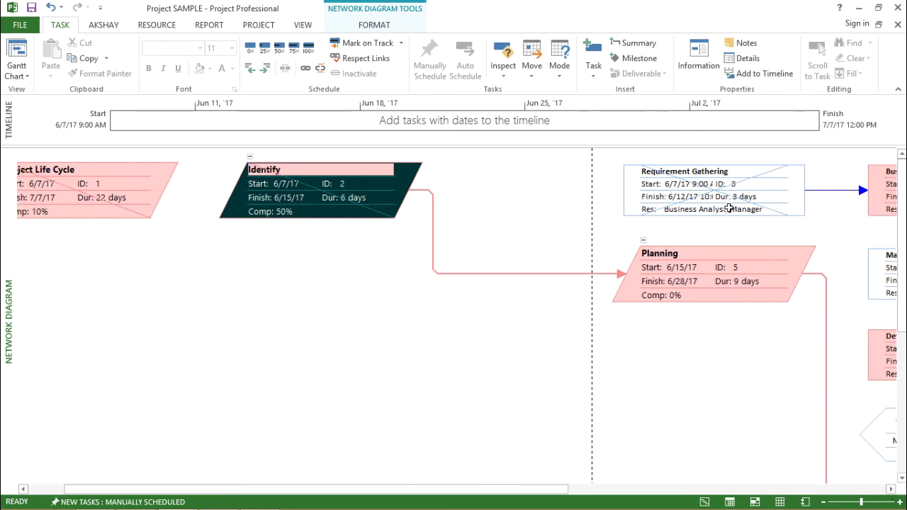
left_click(249, 157)
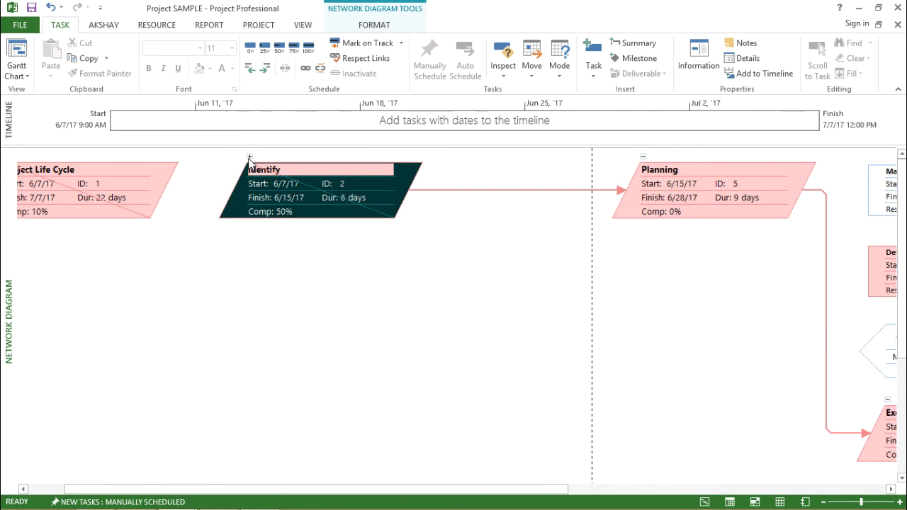
left_click(249, 157)
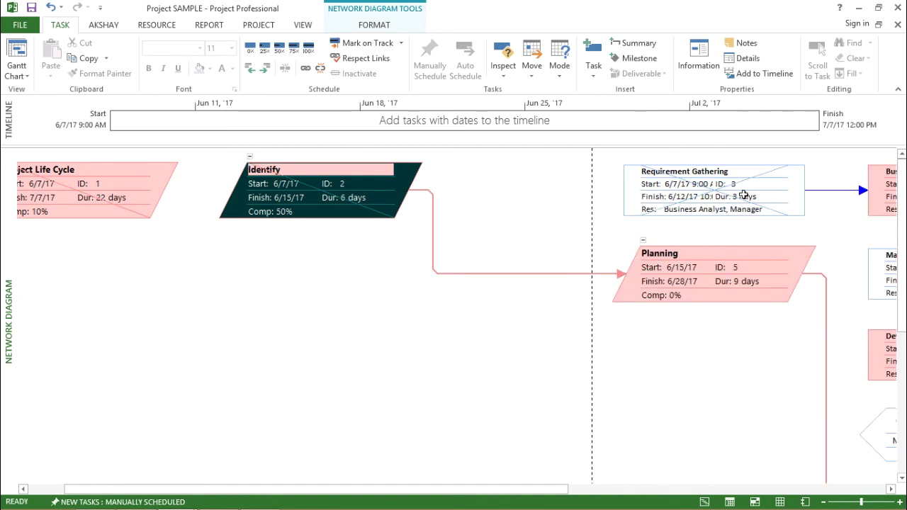
Step: Review the Requirement Gathering and Business Analysis subtasks, and collapse the Identify summary task to hide them
left_click(891, 489)
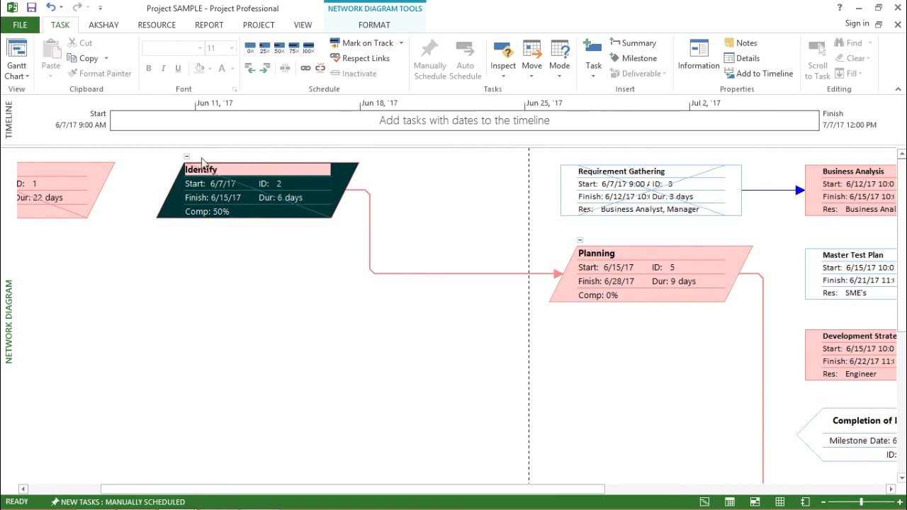
left_click(891, 494)
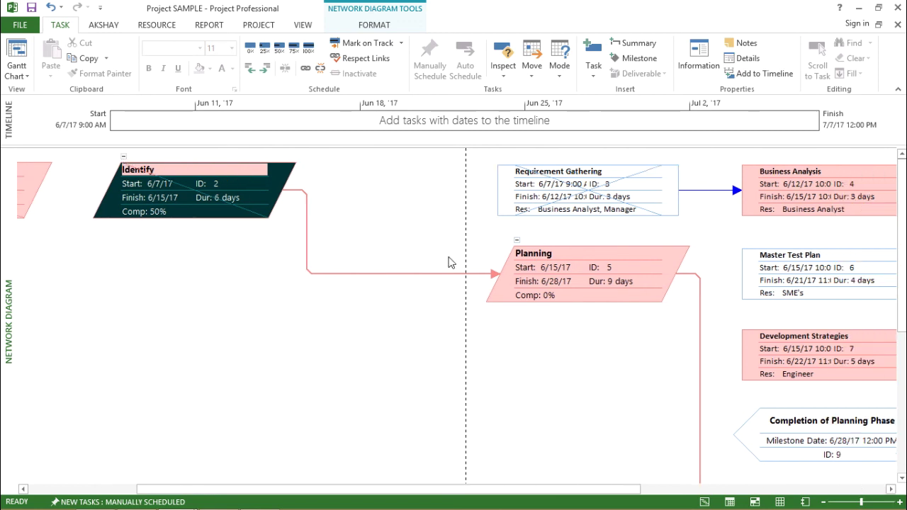
left_click(124, 157)
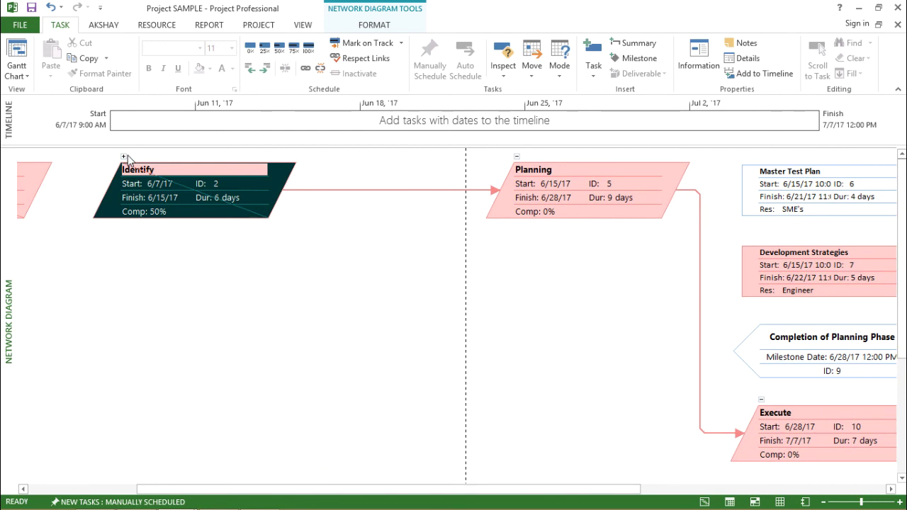
Step: Collapse the Planning summary task, expand it again to check its subtasks, and leave it collapsed
left_click(894, 489)
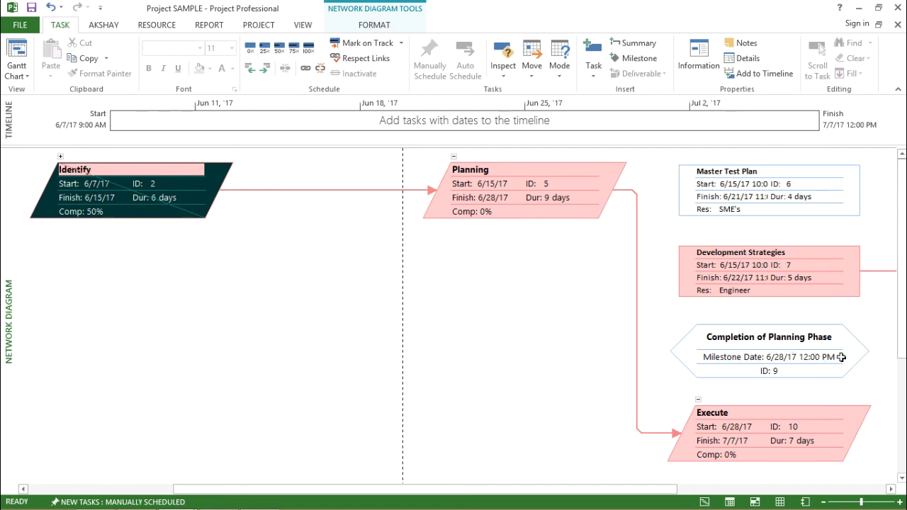
left_click(453, 158)
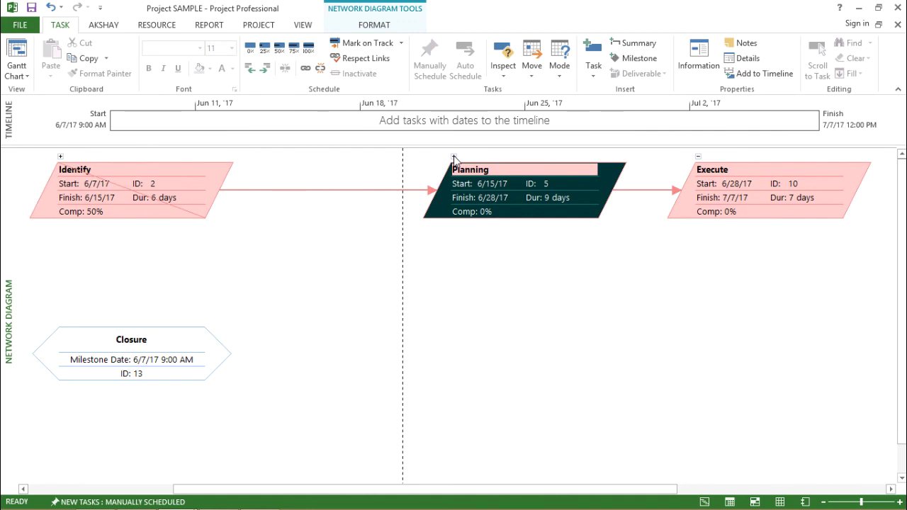
left_click(454, 158)
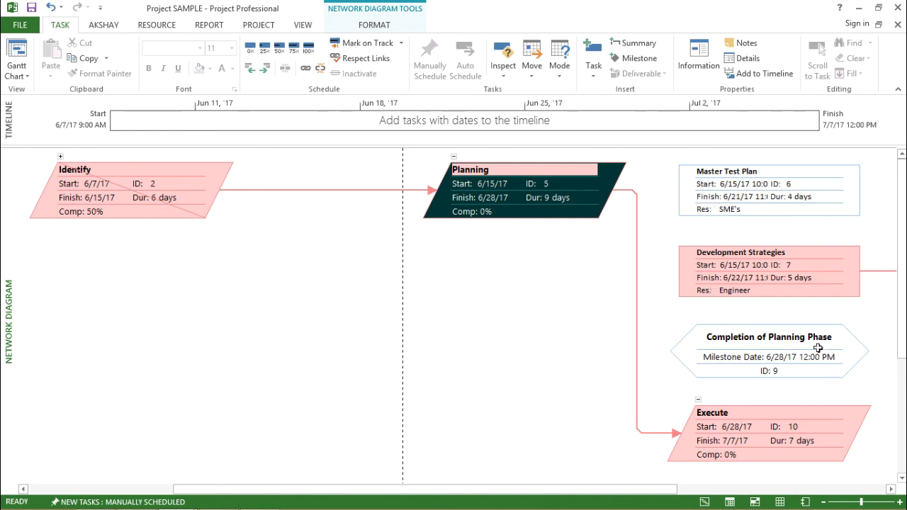
left_click(453, 157)
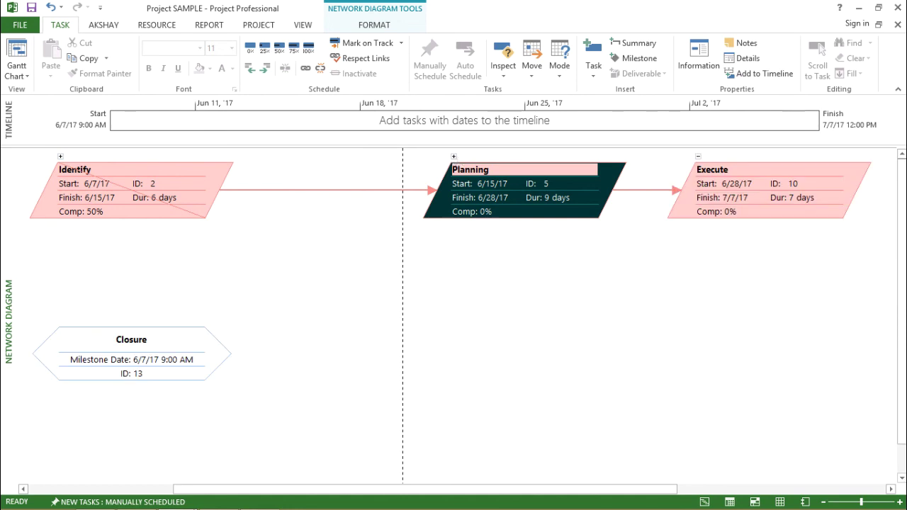
Step: Examine the Execute summary task with its Deliveries and Correction of errors subtasks
left_click(891, 489)
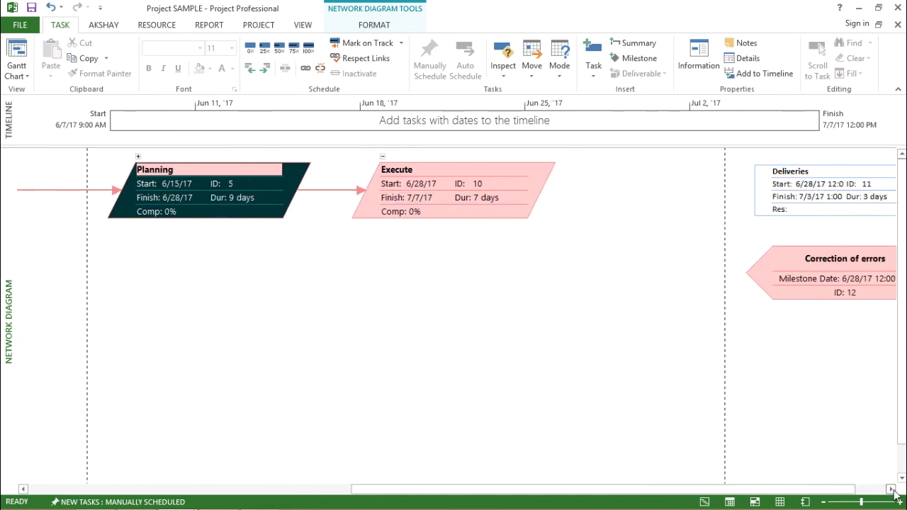
left_click(891, 489)
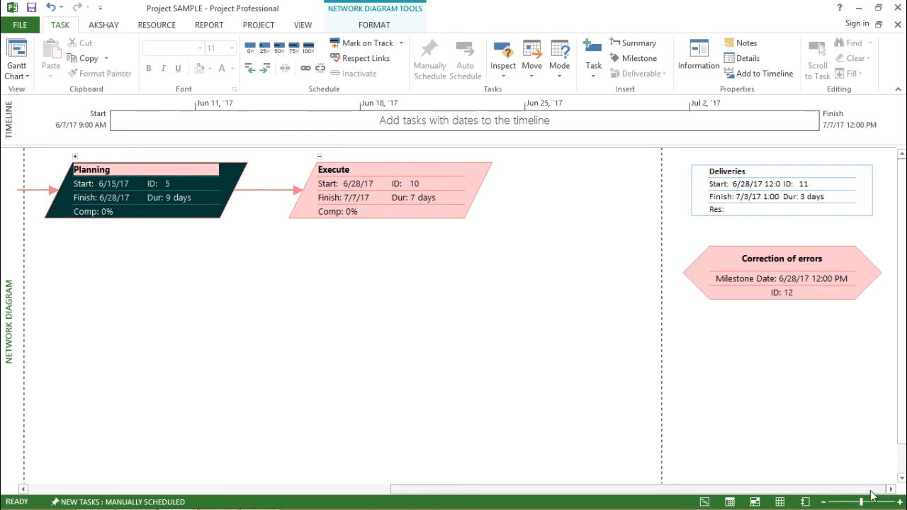